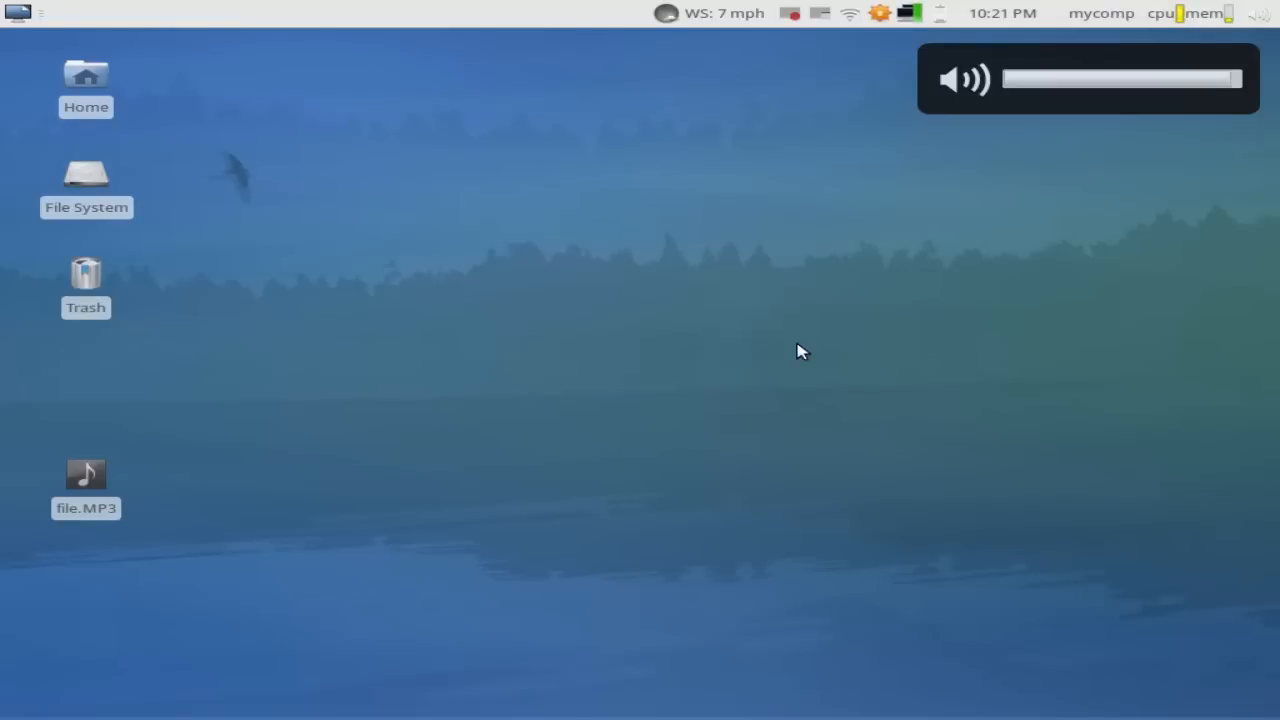
Step: Lower the system volume slightly, then bring up the Xfce applications menu
{"action": "key", "text": "XF86AudioLowerVolume"}
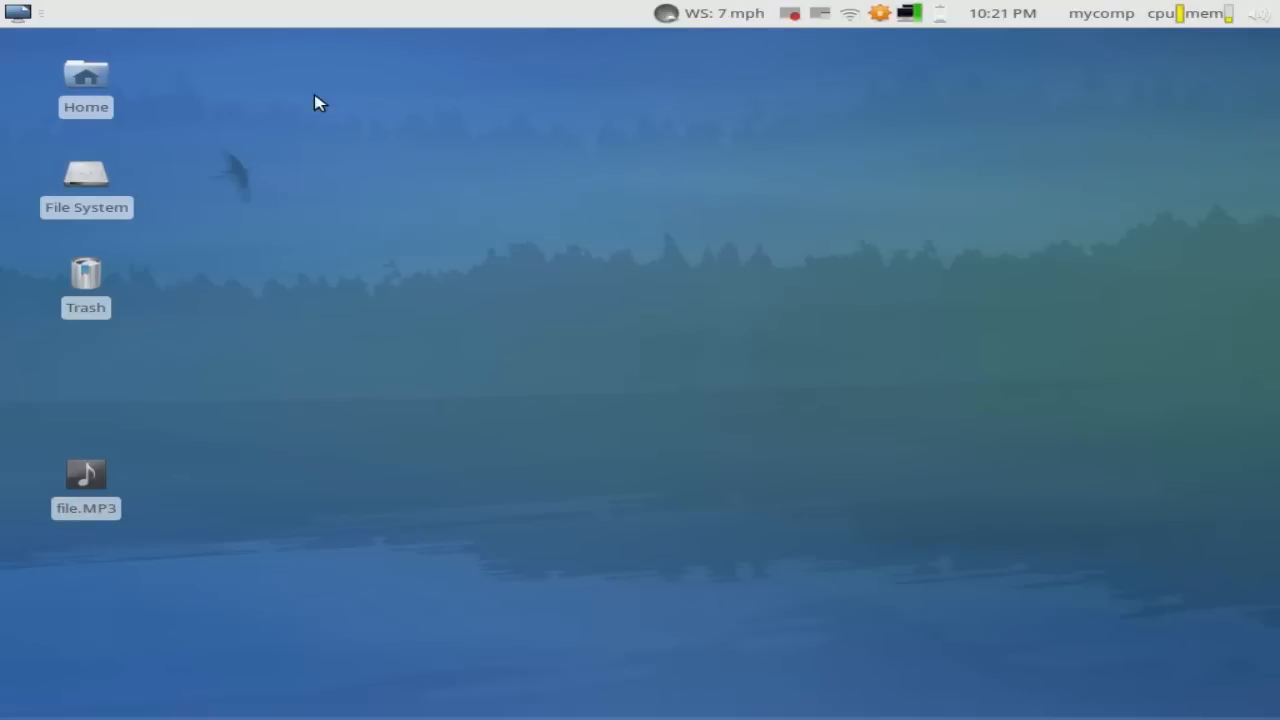
{"action": "left_click", "coordinate": [27, 16]}
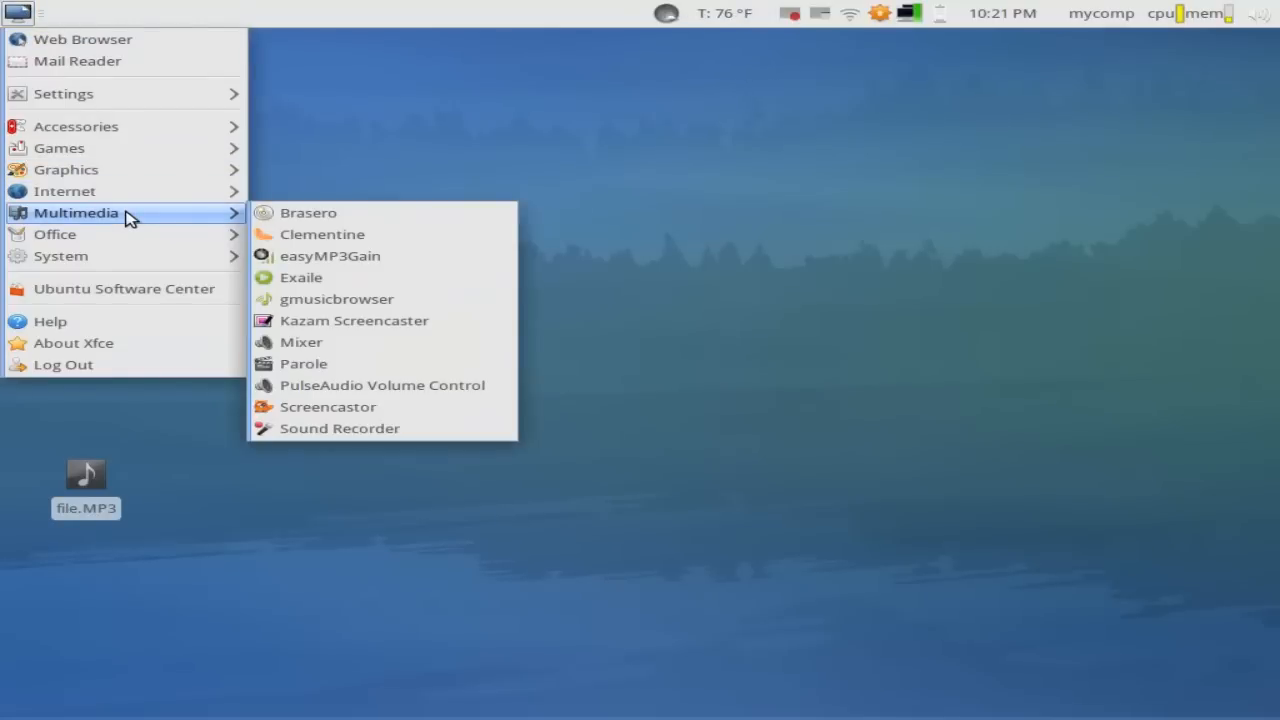
Step: Launch easyMP3Gain from the Multimedia category and nudge its window up and right
{"action": "left_click", "coordinate": [388, 256]}
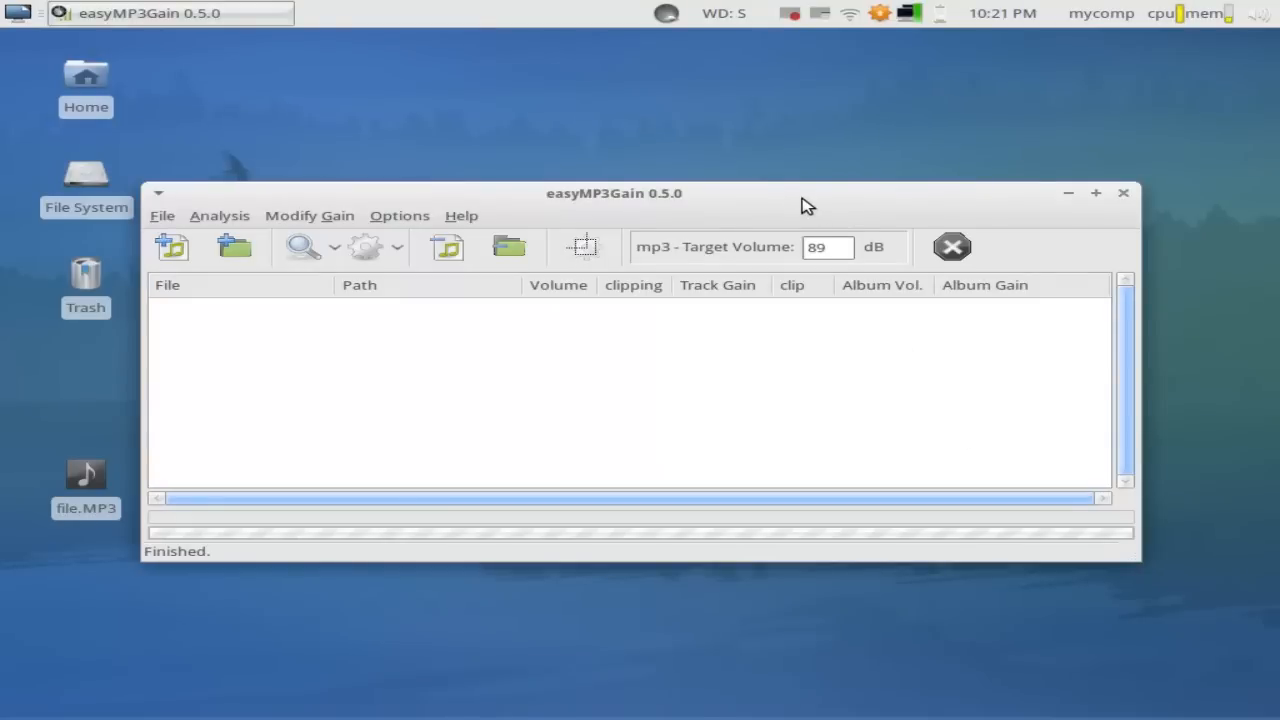
{"action": "left_click_drag", "start_coordinate": [800, 206], "coordinate": [903, 188]}
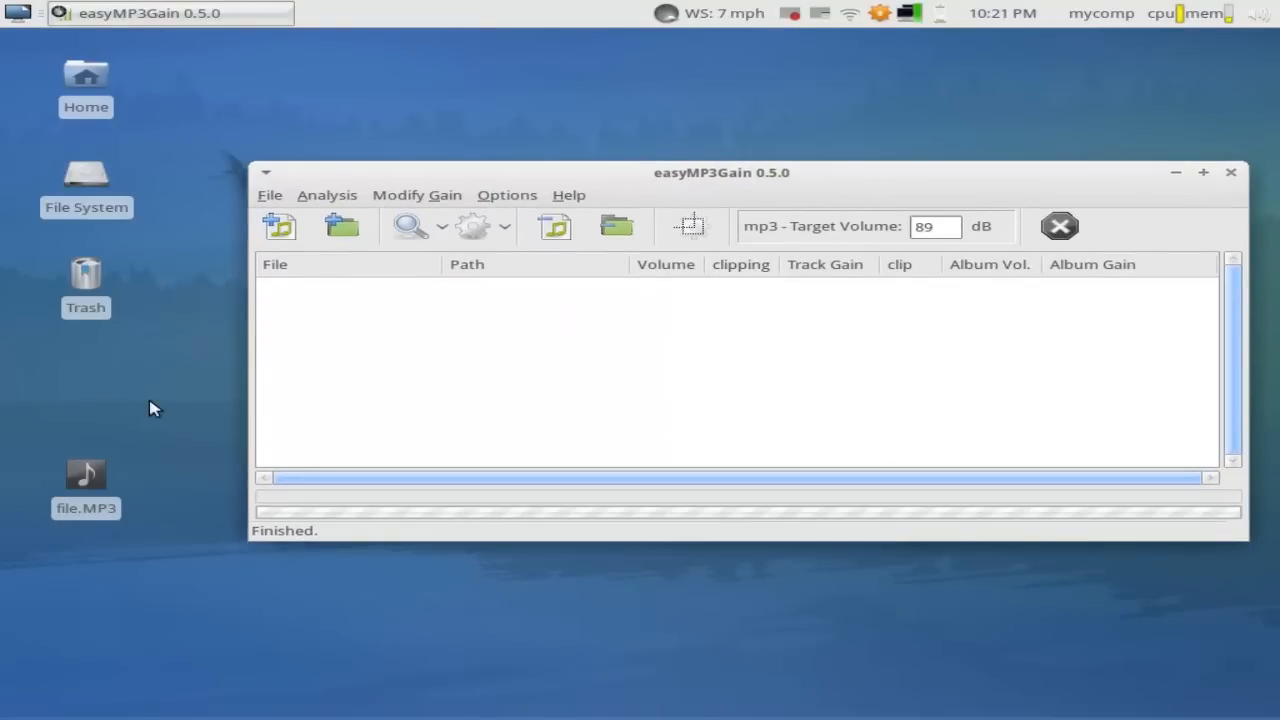
Step: Drag file.MP3 from the desktop into the easyMP3Gain file list and select it
{"action": "left_click", "coordinate": [90, 410]}
{"action": "left_click_drag", "start_coordinate": [86, 474], "coordinate": [413, 380]}
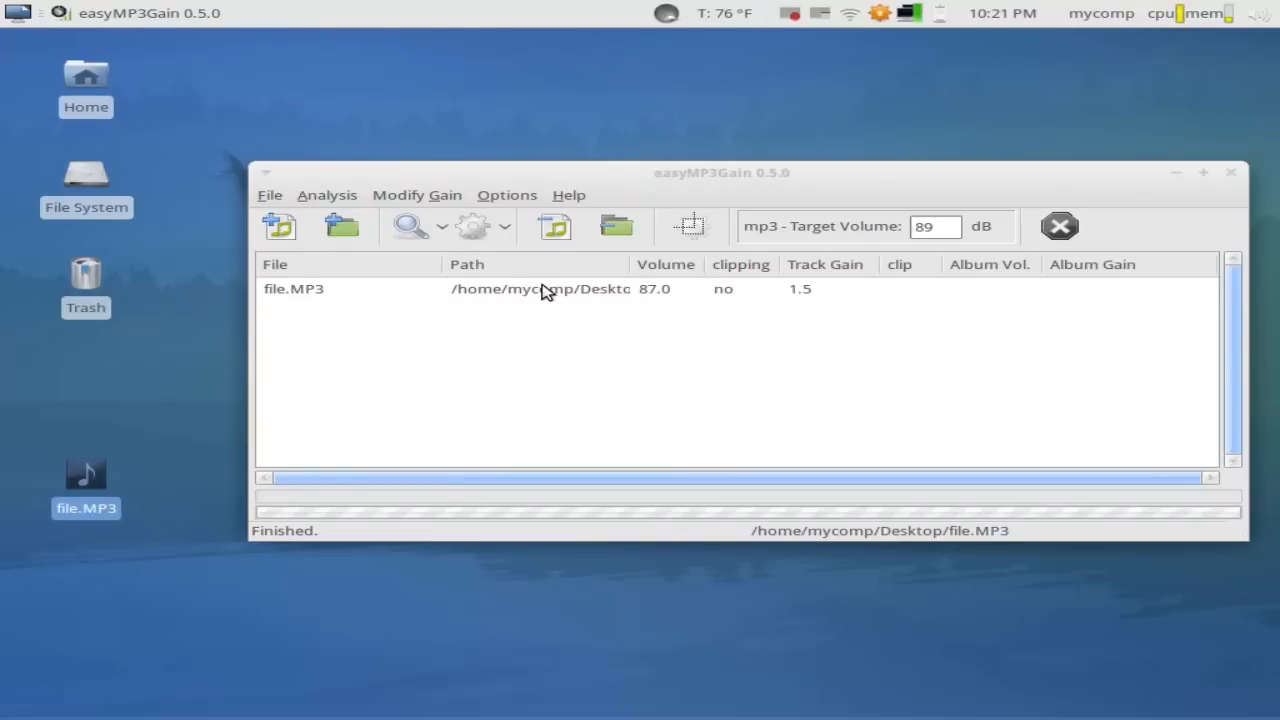
{"action": "left_click", "coordinate": [548, 292]}
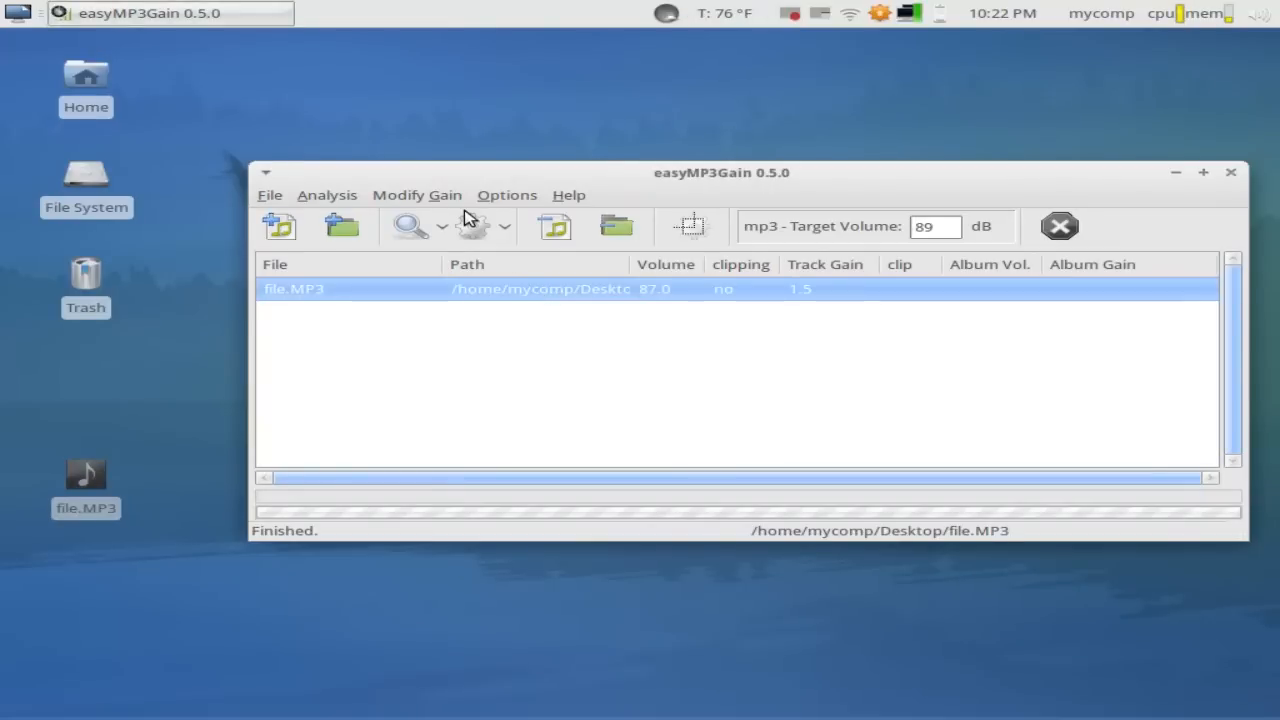
Step: Run a track analysis on file.MP3, giving 87.0 volume and 1.5 track/album gain
{"action": "left_click", "coordinate": [330, 196]}
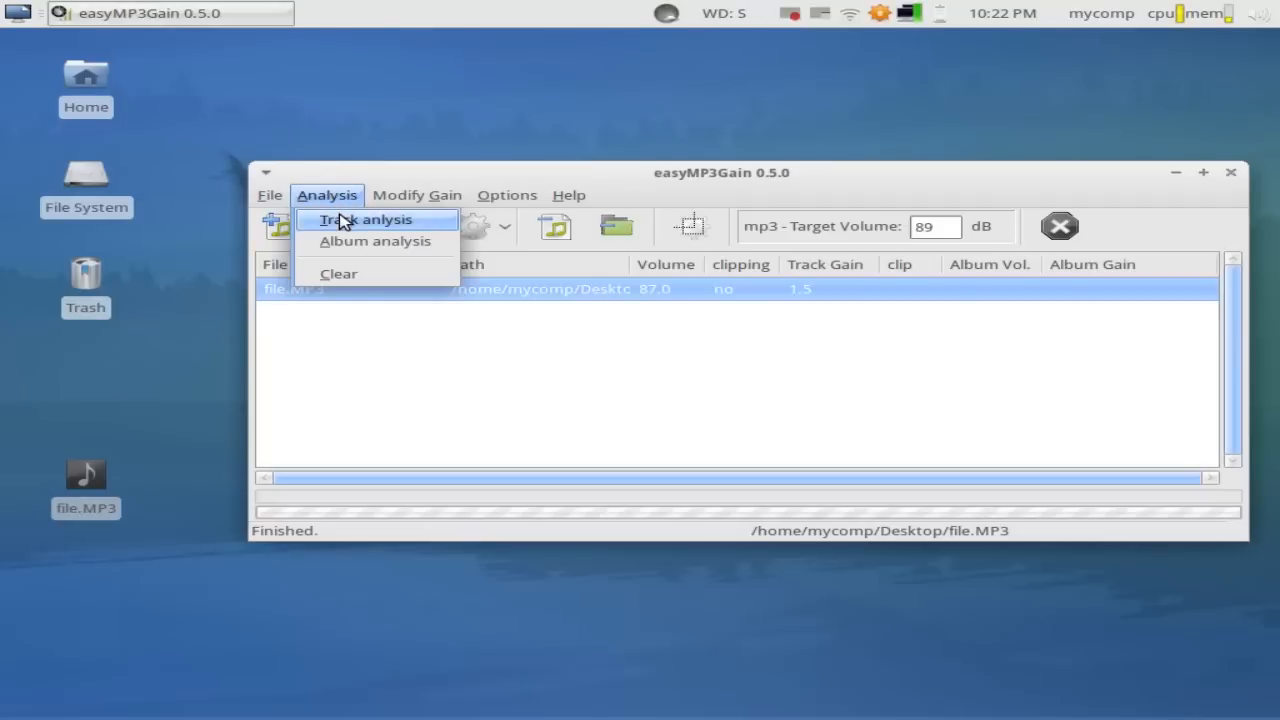
{"action": "left_click", "coordinate": [360, 219]}
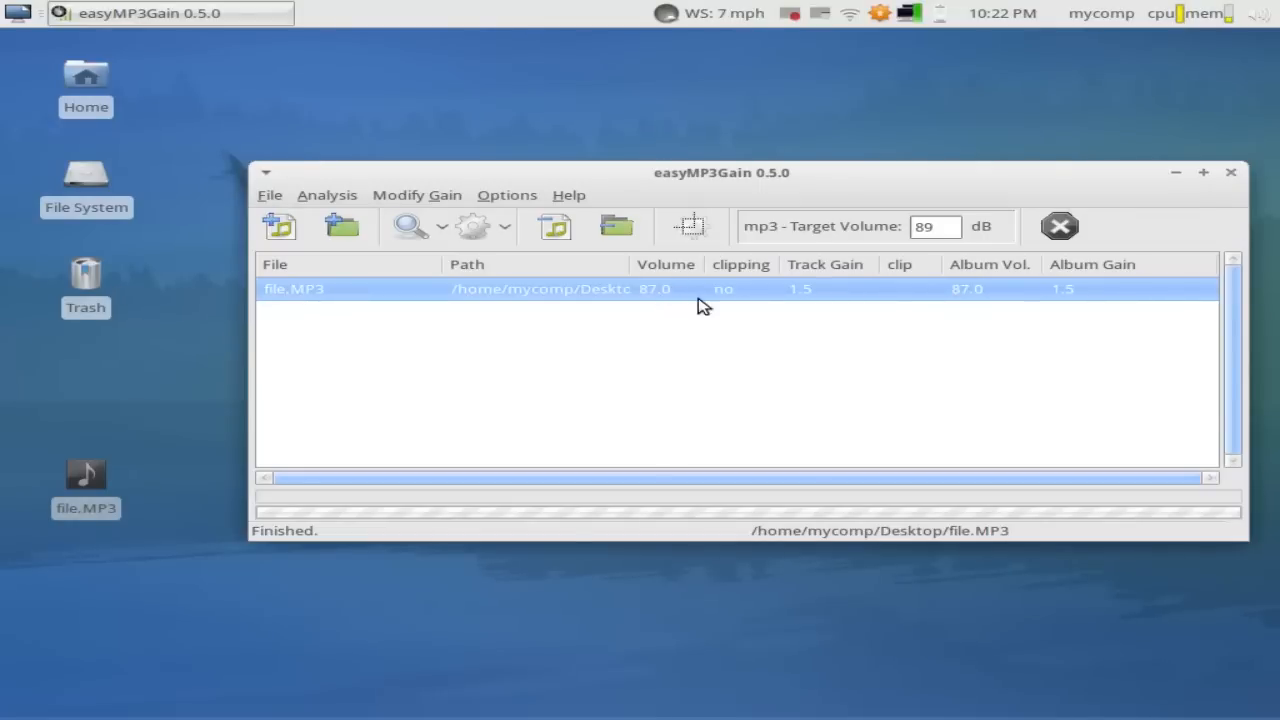
{"action": "double_click", "coordinate": [940, 228]}
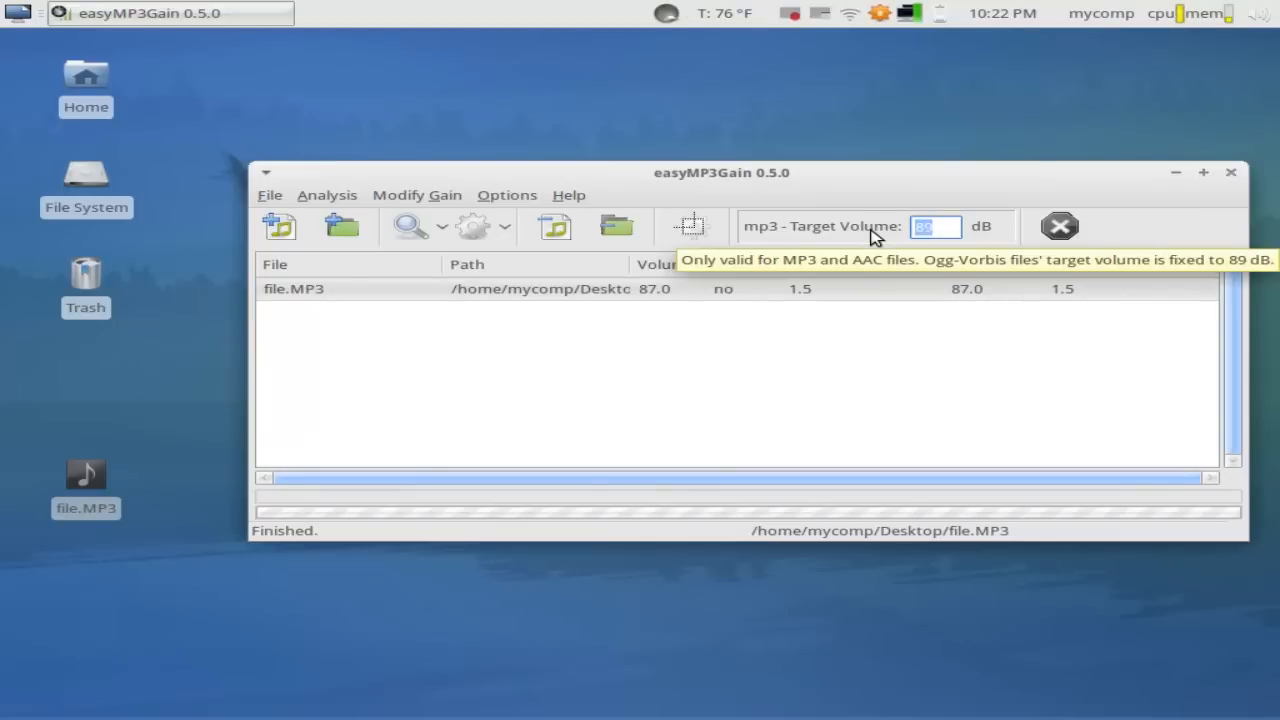
{"action": "type", "text": "92"}
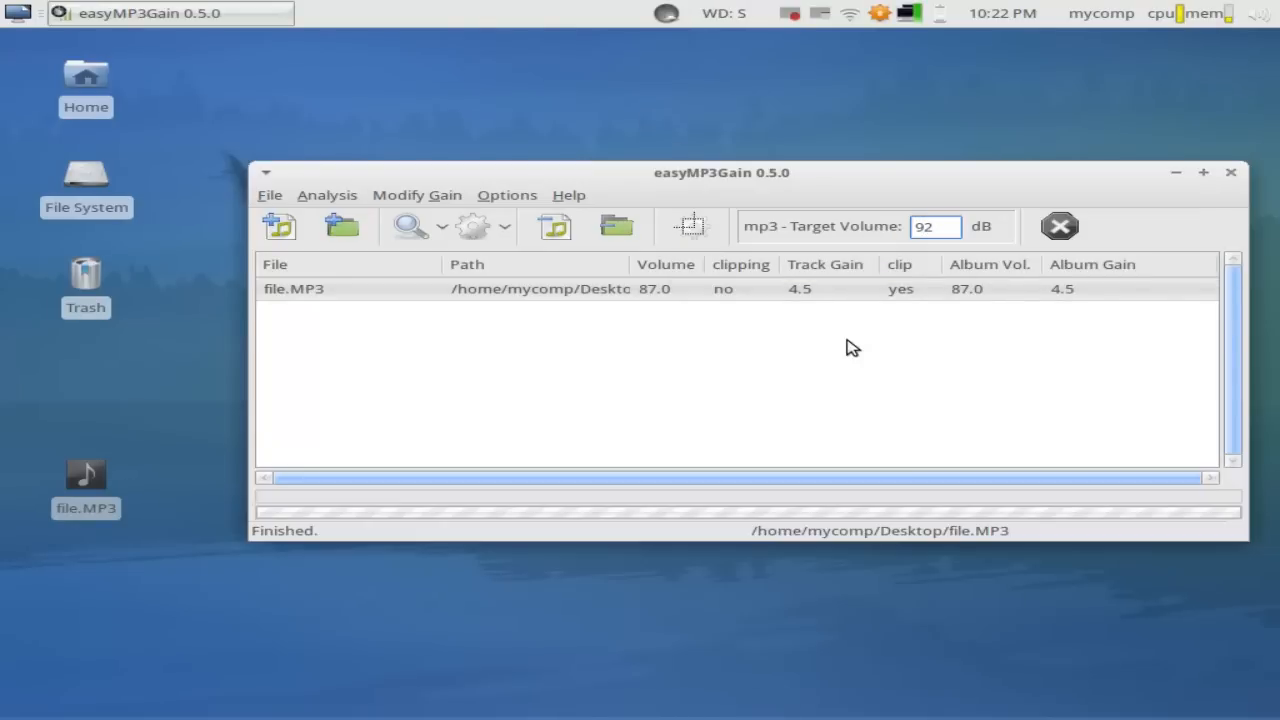
Step: Apply the gain with the 92 dB target, recalculating file.MP3's gain to 4.5
{"action": "left_click", "coordinate": [478, 230]}
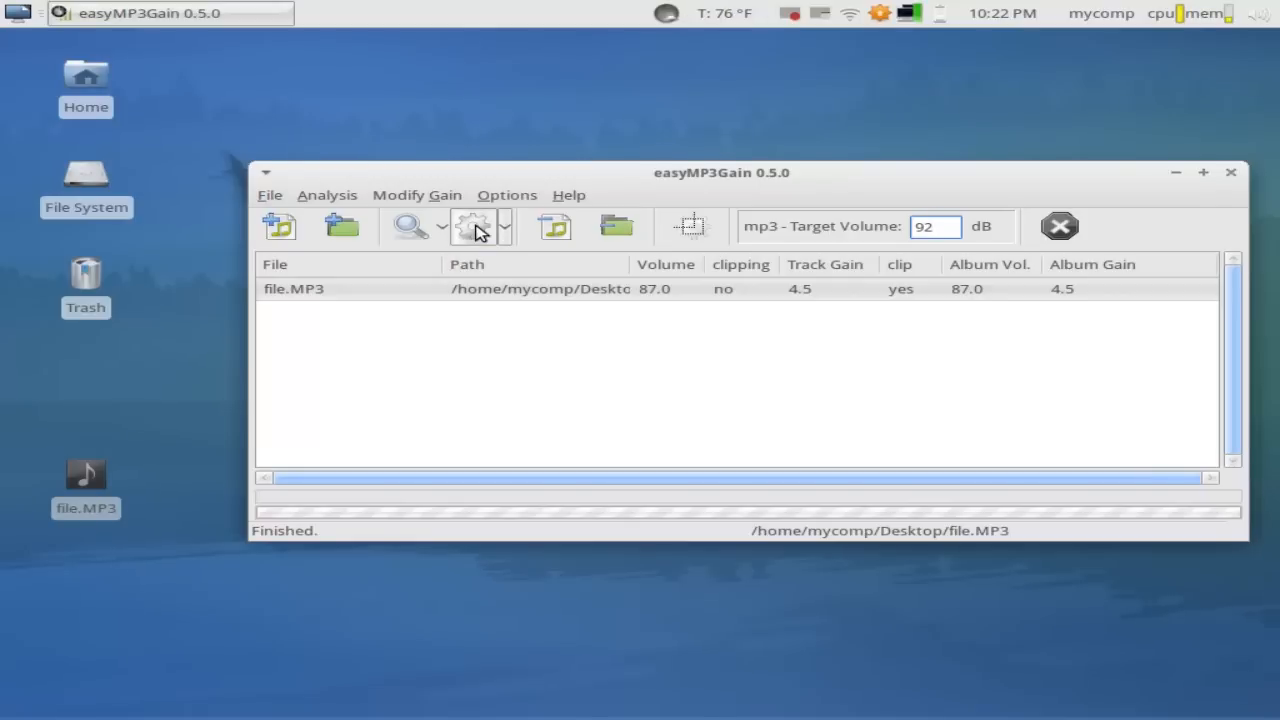